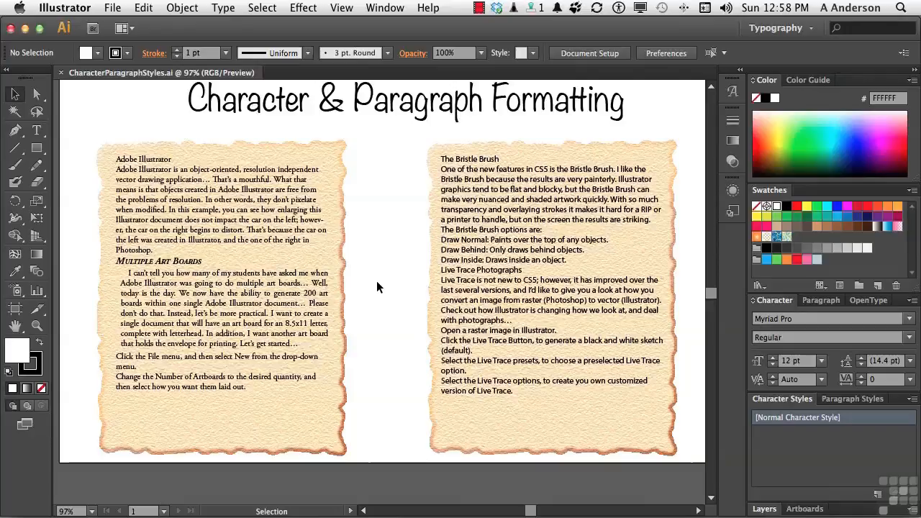
Check the character formatting of the Multiple Art Boards heading and the body paragraph beneath it.
double_click(146, 260)
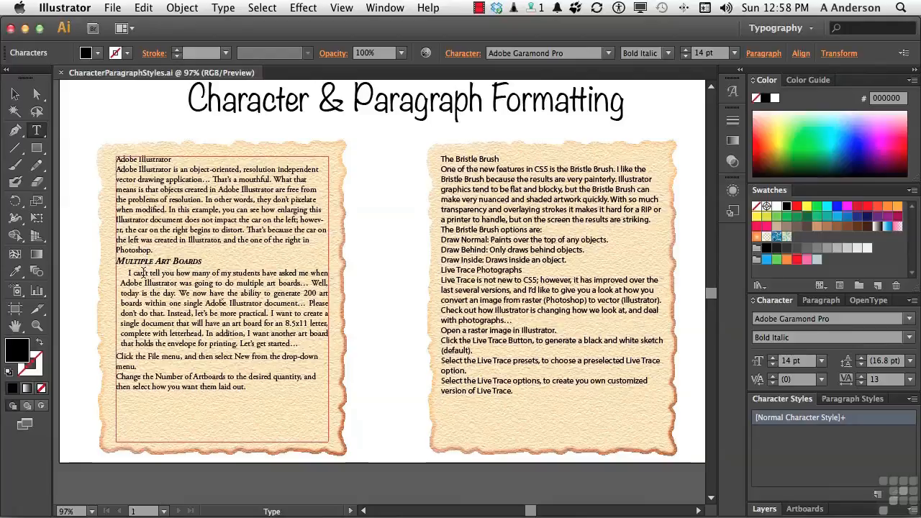
click(210, 328)
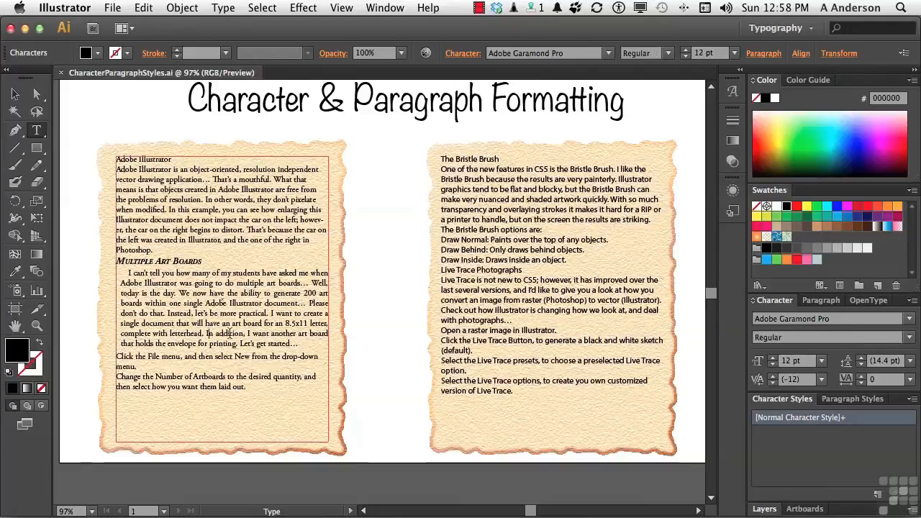
triple_click(199, 315)
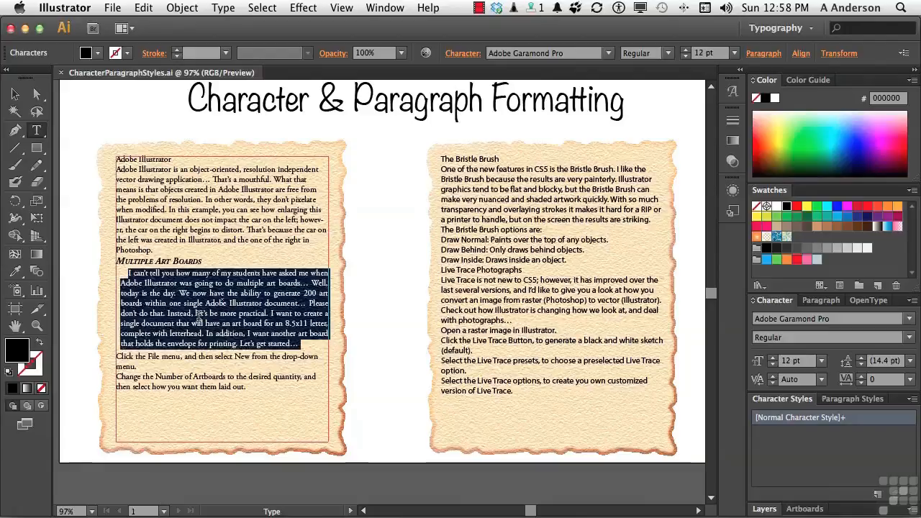
click(197, 314)
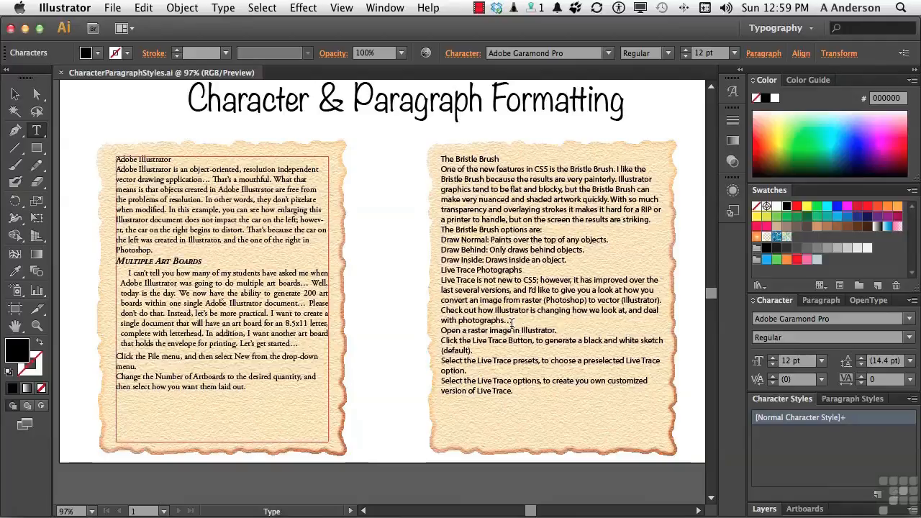
Show the paragraph styles in a floating window over the artwork, with the text cursor in the Multiple Art Boards body paragraph.
click(876, 399)
drag(876, 399, 364, 123)
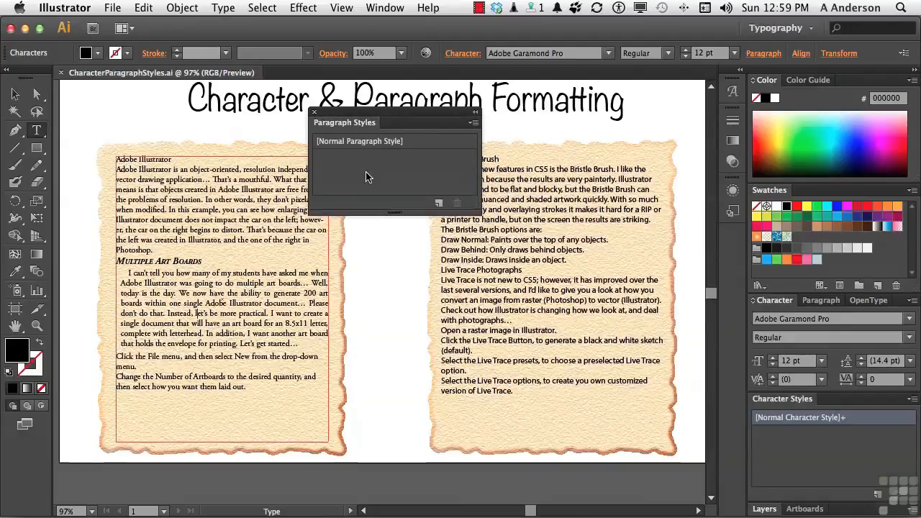
click(228, 305)
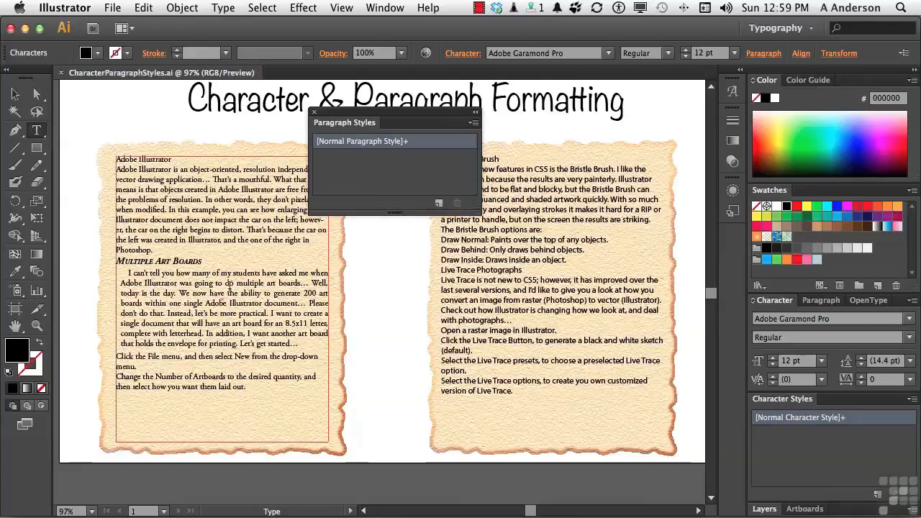
Create a paragraph style named Sub Heading_1 from the Multiple Art Boards heading.
click(155, 262)
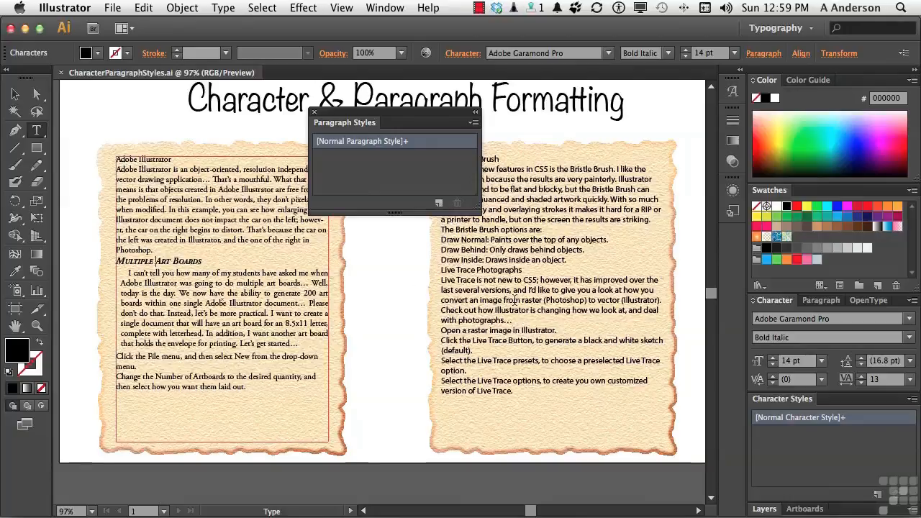
click(437, 205)
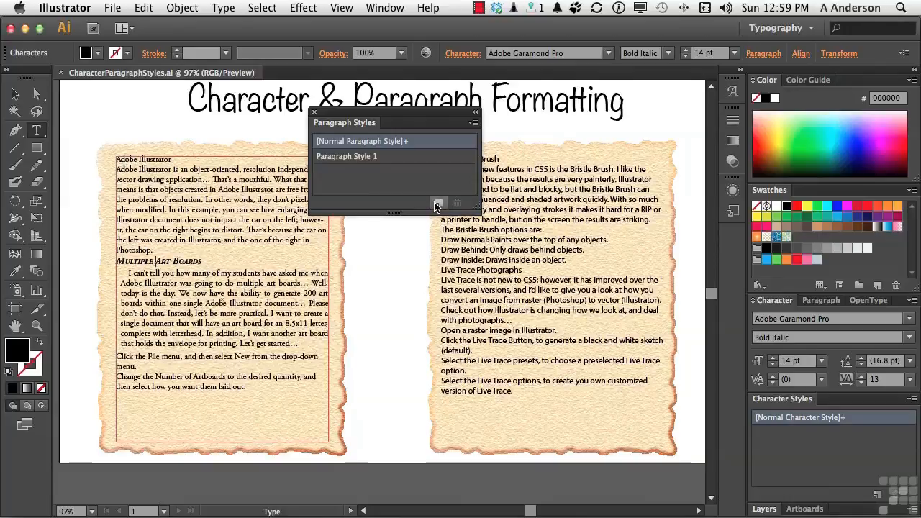
double_click(358, 157)
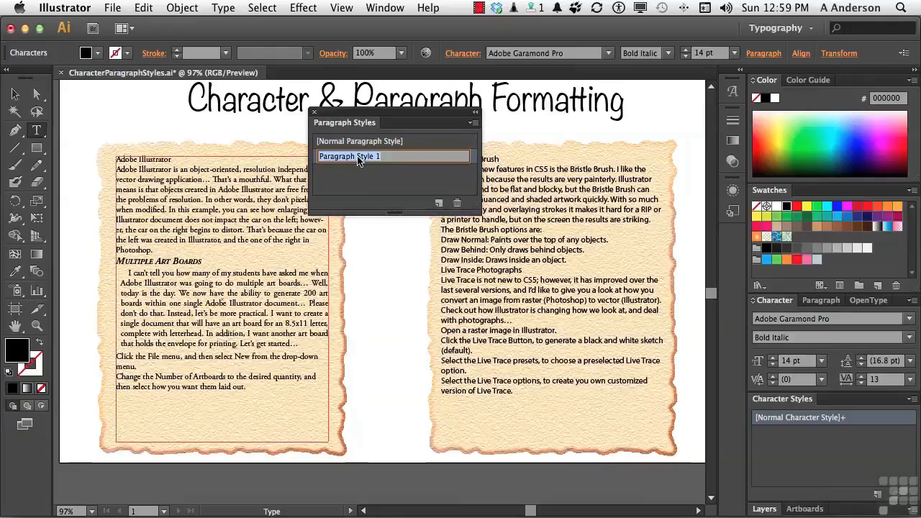
text(Sub)
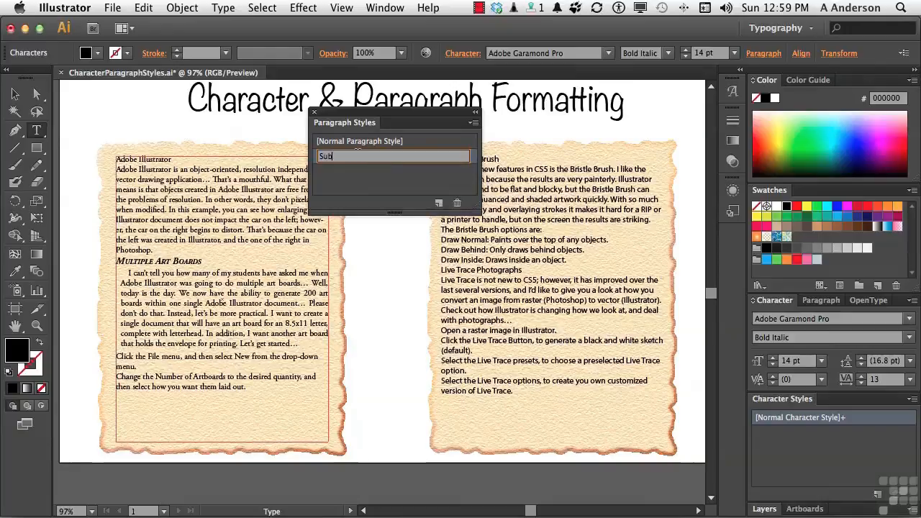
text( Heading_1)
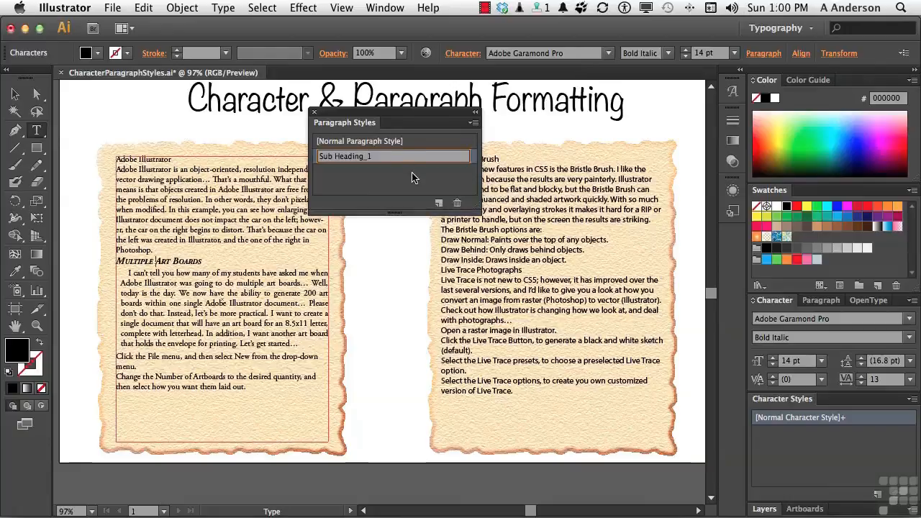
key(Return)
Review the general settings and basic character formats of the Sub Heading_1 style, leaving them unedited.
double_click(433, 158)
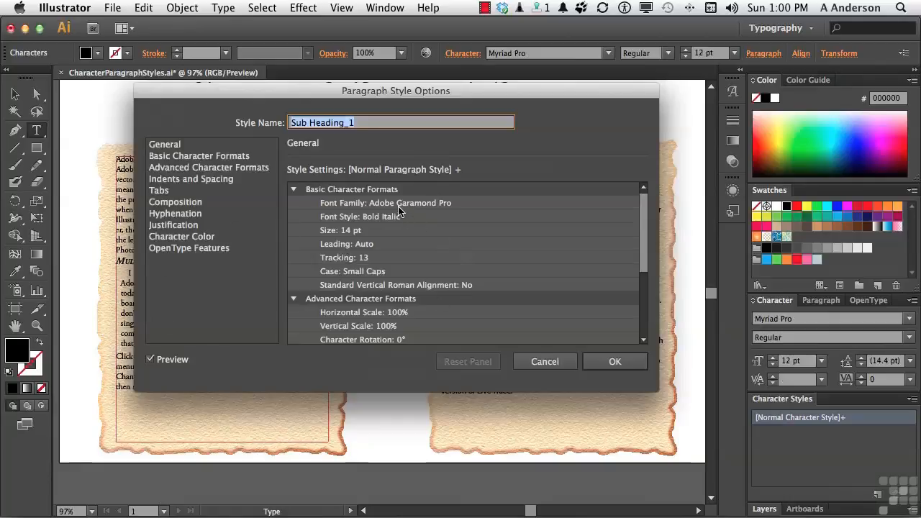
click(228, 157)
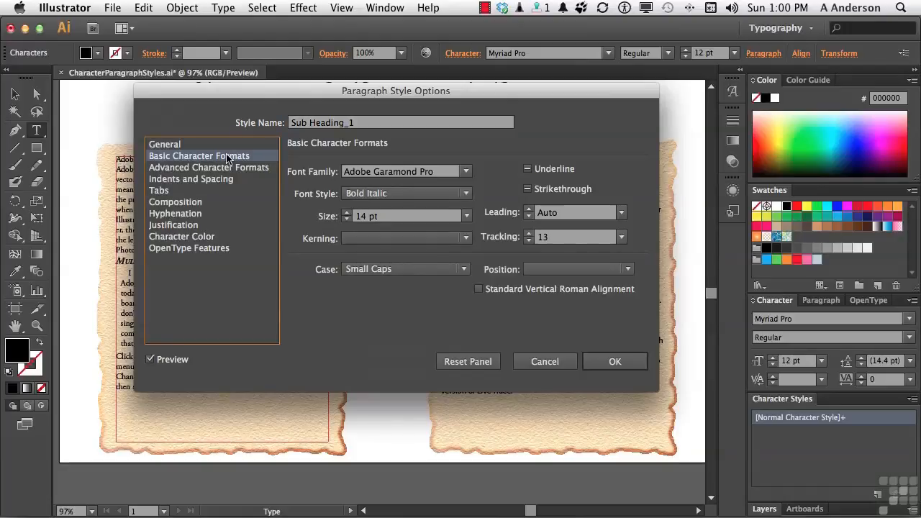
click(523, 362)
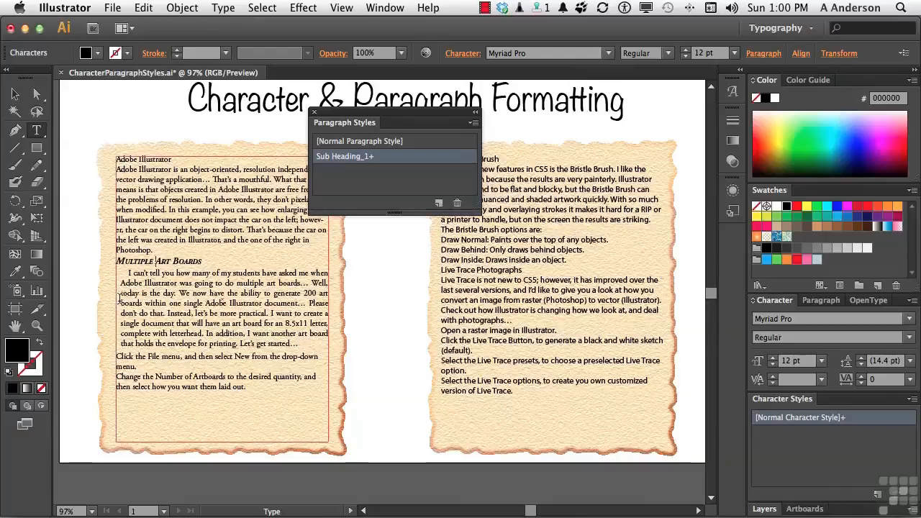
Create a paragraph style named Main Body Text from the paragraph under Multiple Art Boards and review its settings.
click(180, 293)
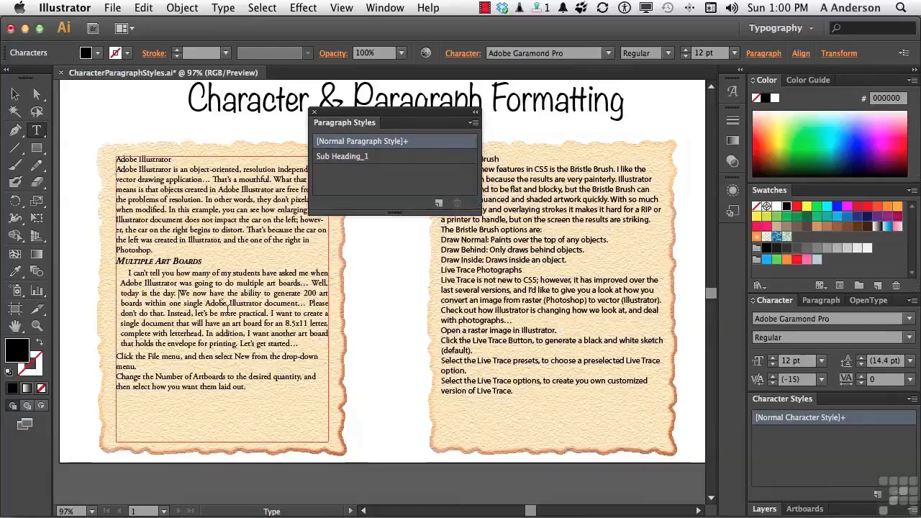
click(437, 204)
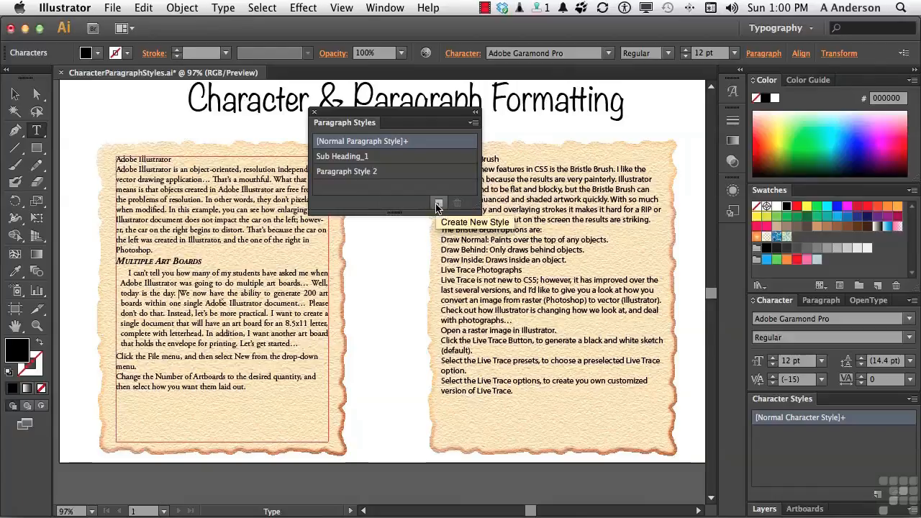
click(356, 172)
double_click(356, 171)
text(Main Body Text)
key(Return)
double_click(436, 175)
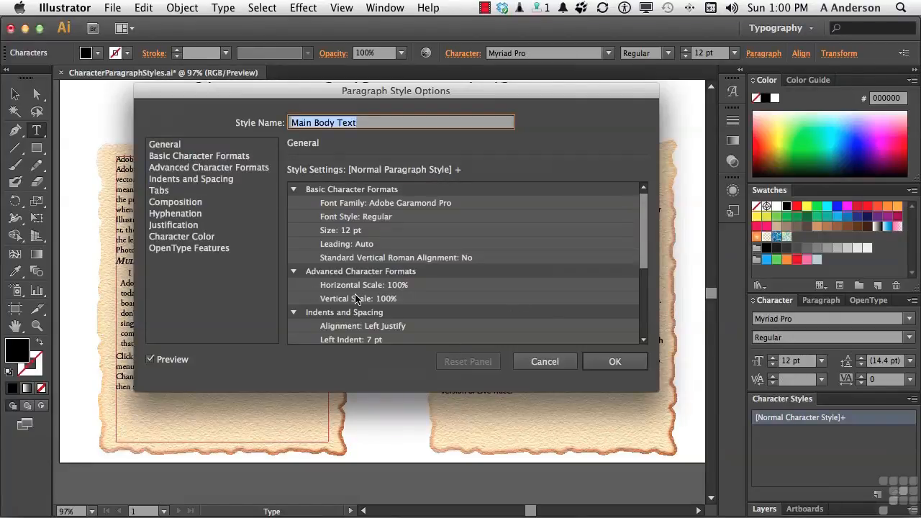
click(545, 361)
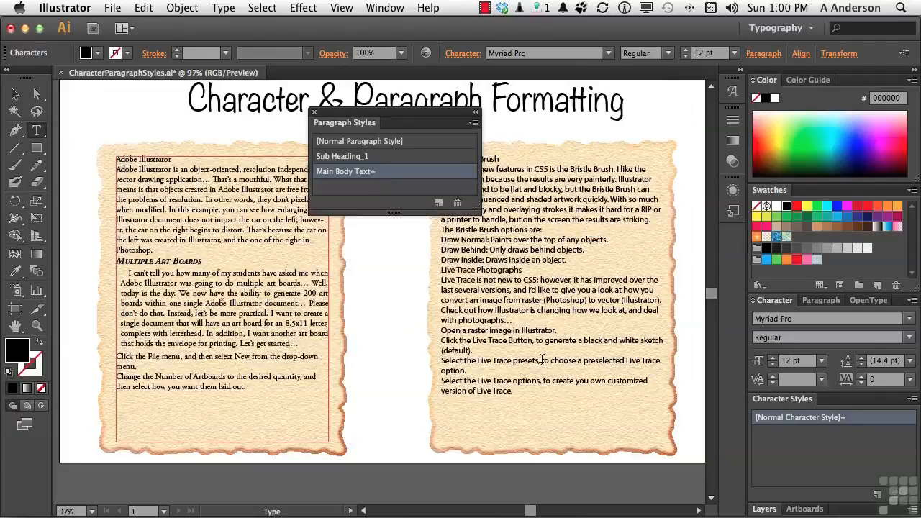
Uncover the second text block and apply the Sub Heading_1 paragraph style to the line The Bristle Brush, clearing its overrides.
drag(420, 117, 360, 105)
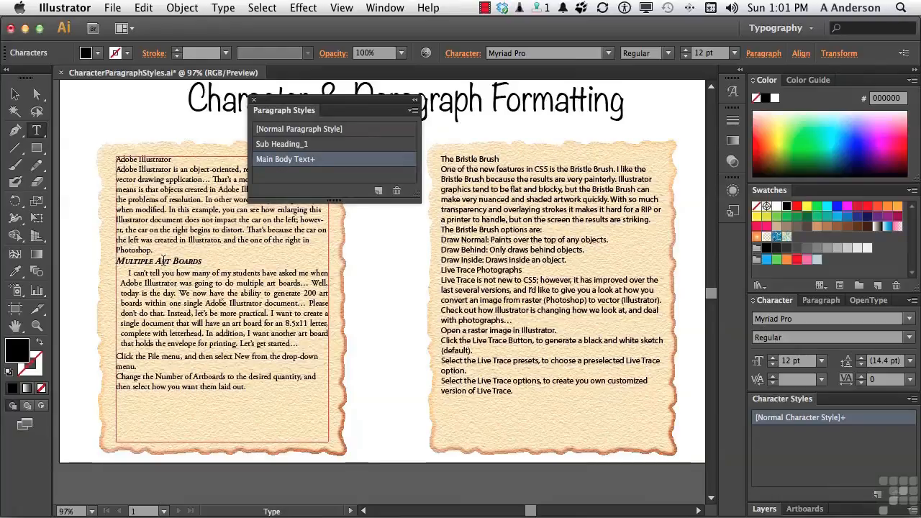
click(471, 160)
triple_click(471, 160)
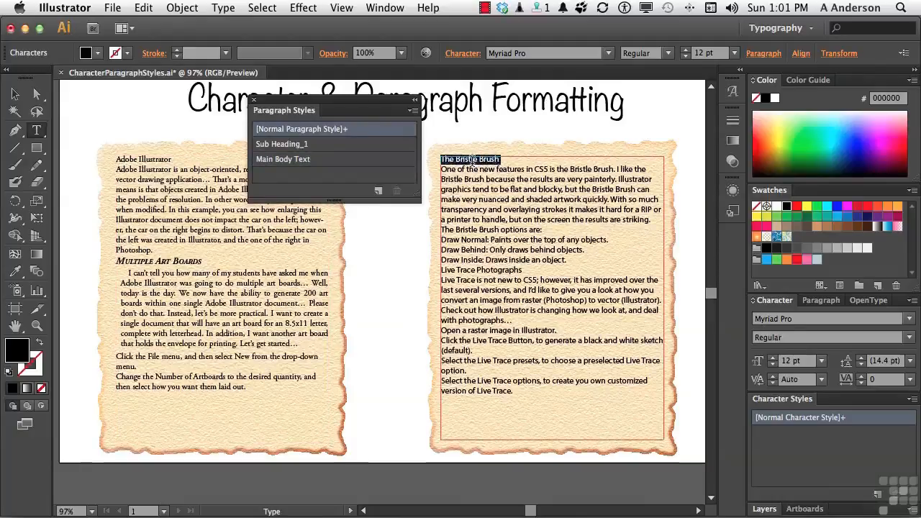
click(291, 145)
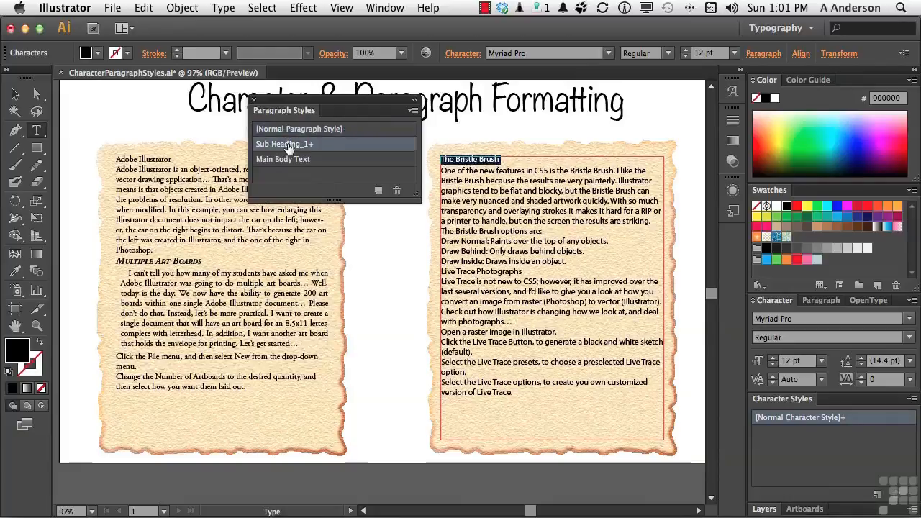
Apply the Main Body Text paragraph style to the paragraph below The Bristle Brush, clearing its overrides.
click(515, 188)
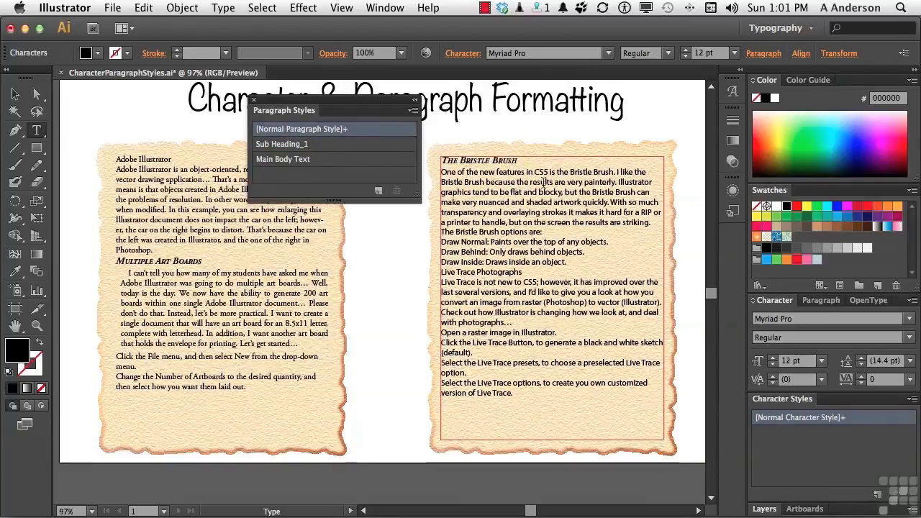
triple_click(538, 182)
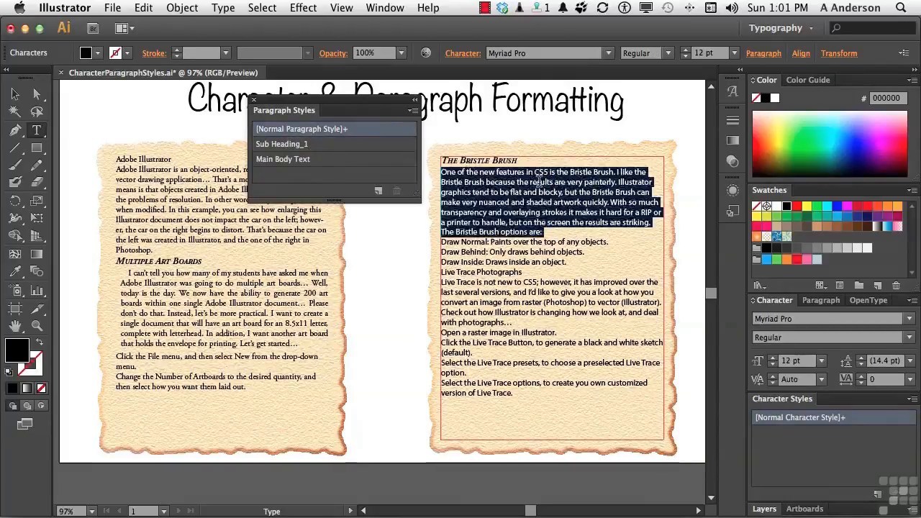
click(286, 161)
click(475, 194)
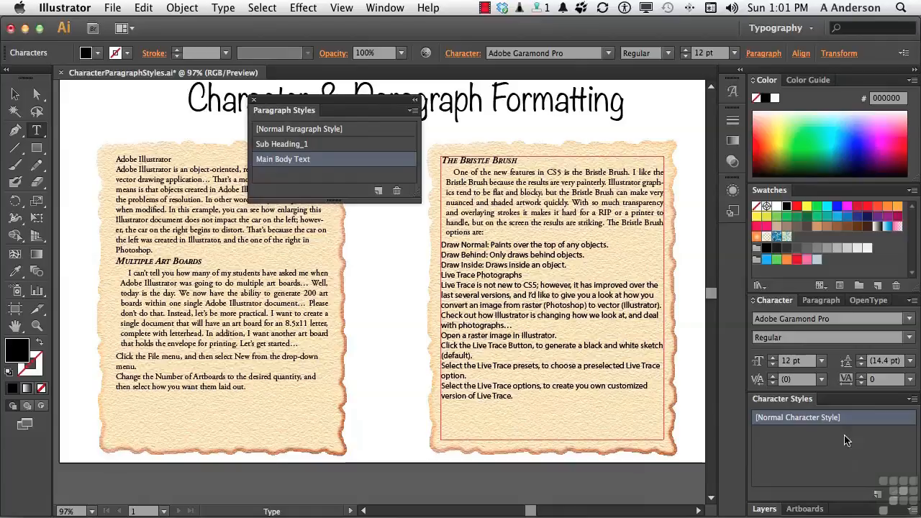
Float the character styles over the artwork and set the words Adobe Illustrator in the Multiple Art Boards paragraph to Italic.
drag(798, 402, 369, 211)
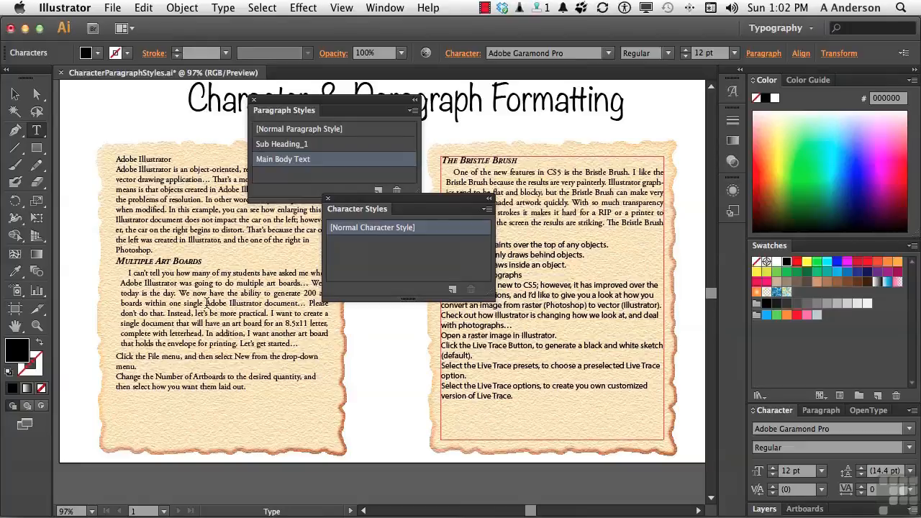
drag(206, 303, 263, 302)
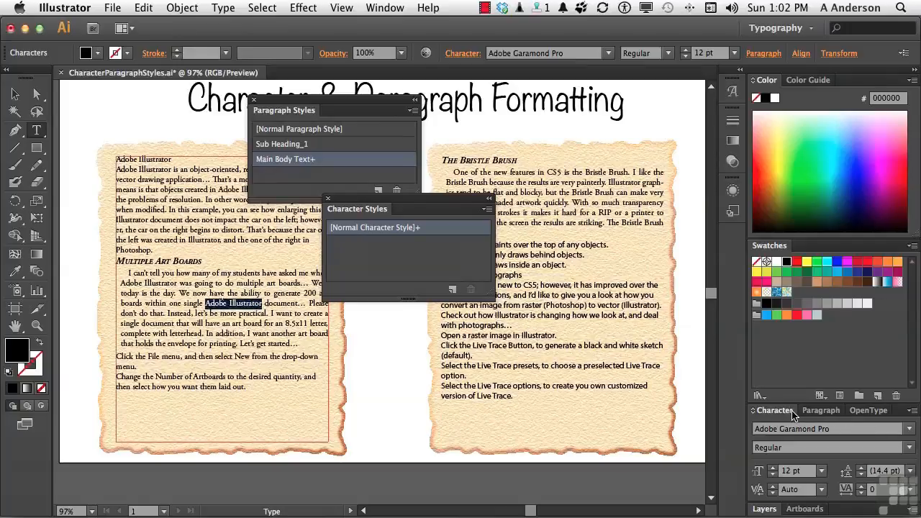
click(909, 447)
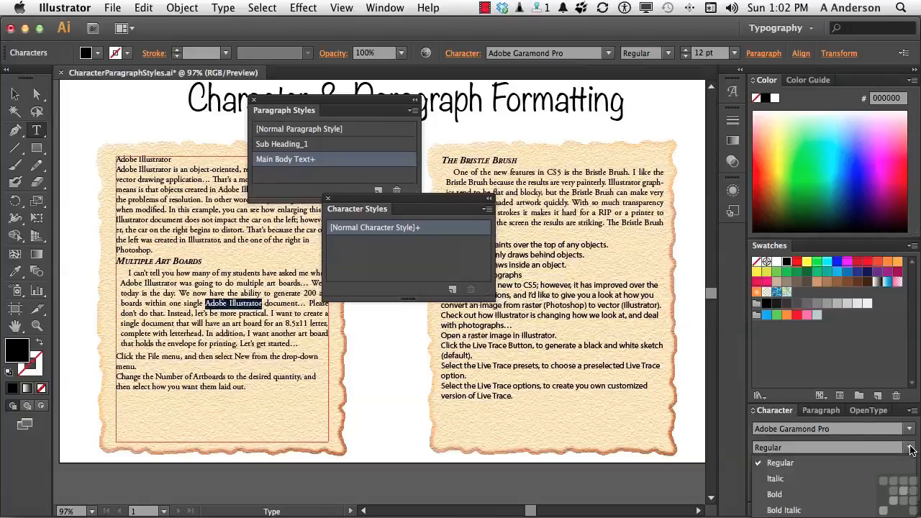
click(817, 479)
click(243, 344)
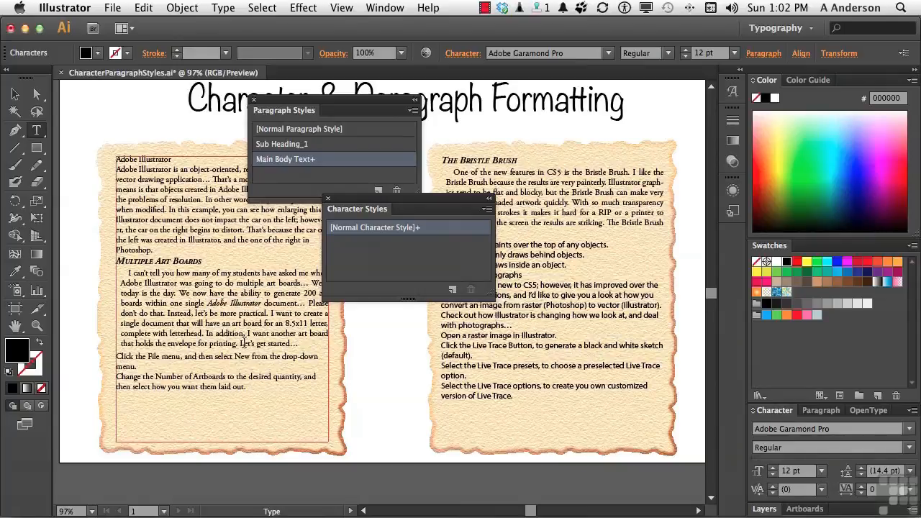
Create a character style named Italic AGP from the italic word Illustrator in the Multiple Art Boards paragraph.
click(243, 304)
double_click(243, 304)
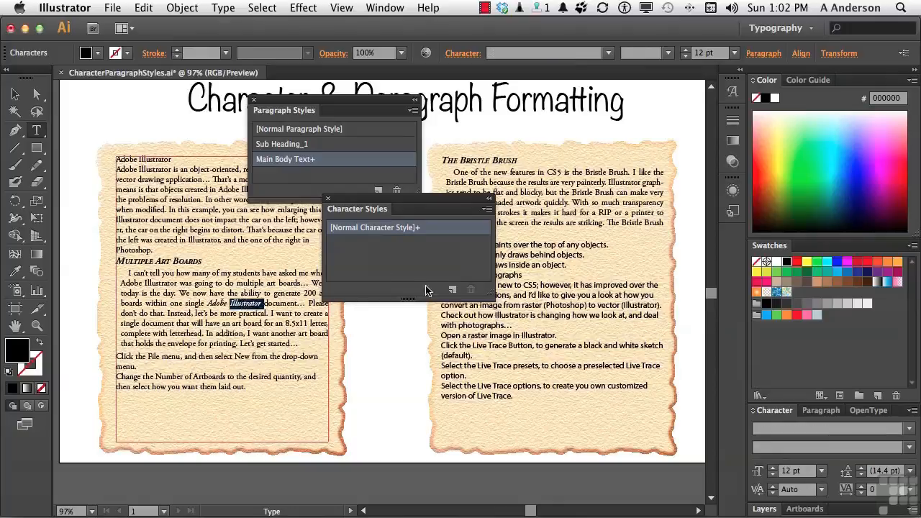
click(451, 289)
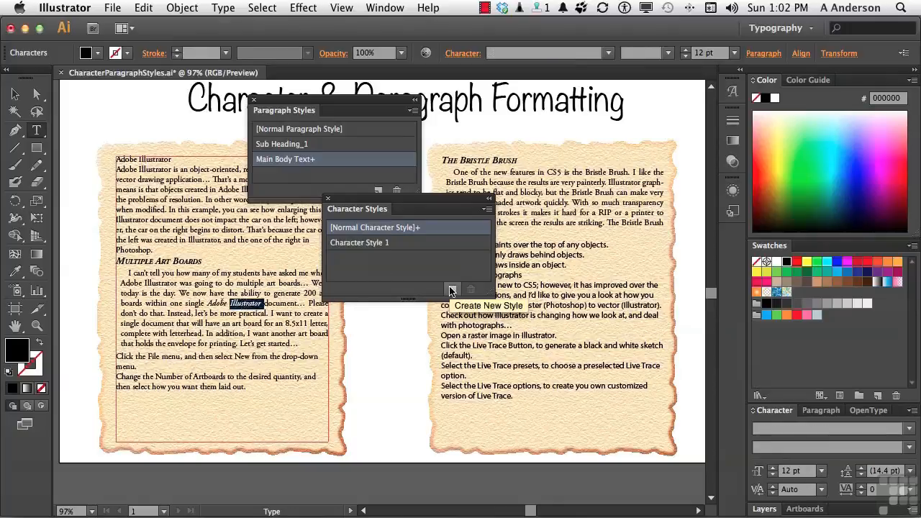
click(360, 244)
double_click(357, 245)
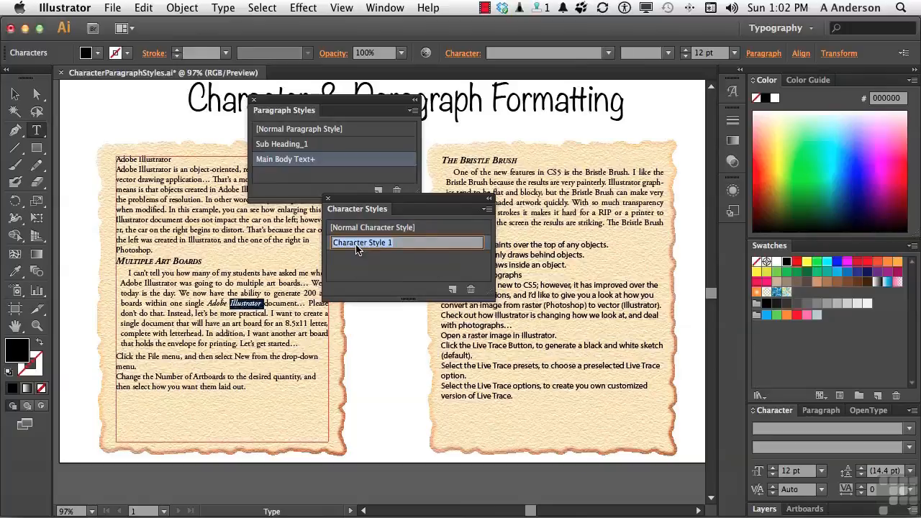
text(Italic AGP)
drag(376, 200, 347, 211)
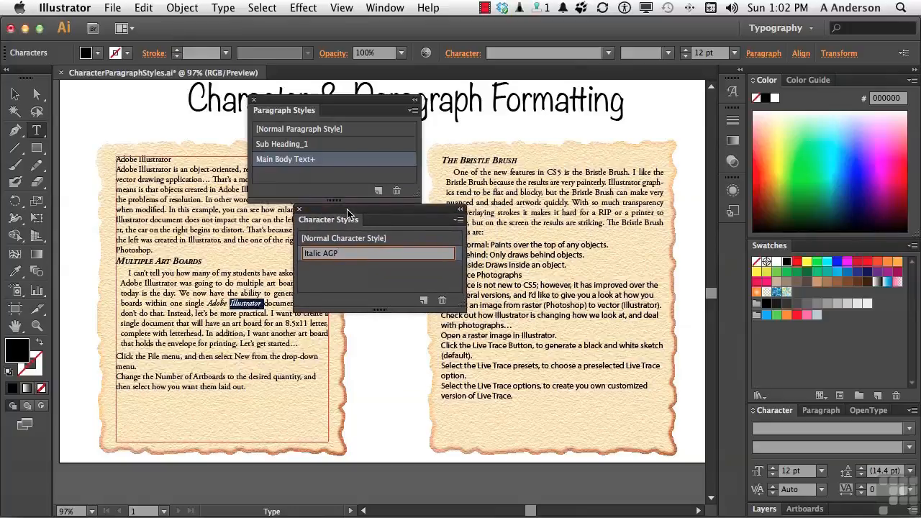
click(355, 282)
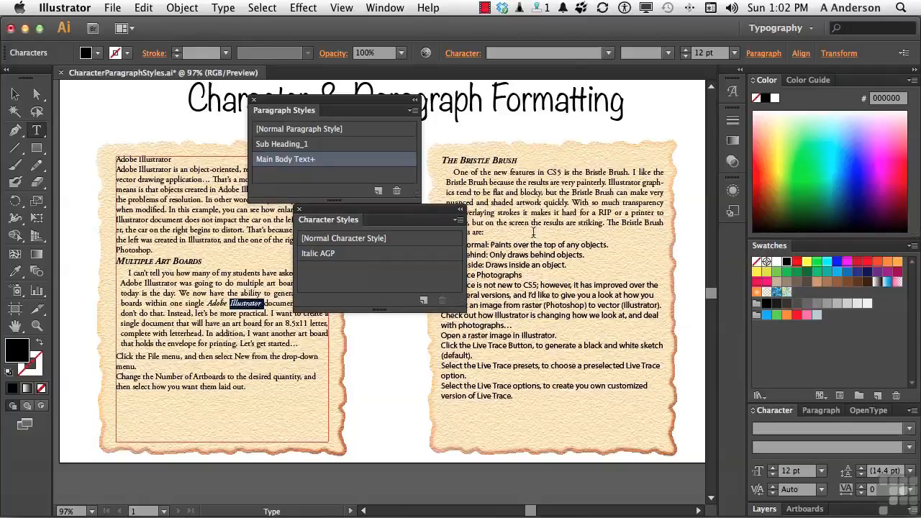
Apply the Italic AGP character style to the word CS5 in the Bristle Brush paragraph.
drag(561, 171, 546, 172)
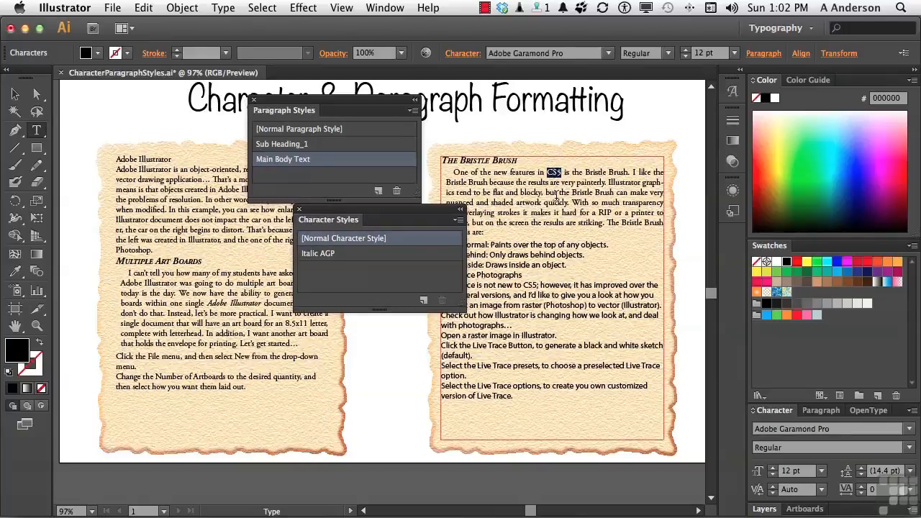
click(331, 254)
click(556, 210)
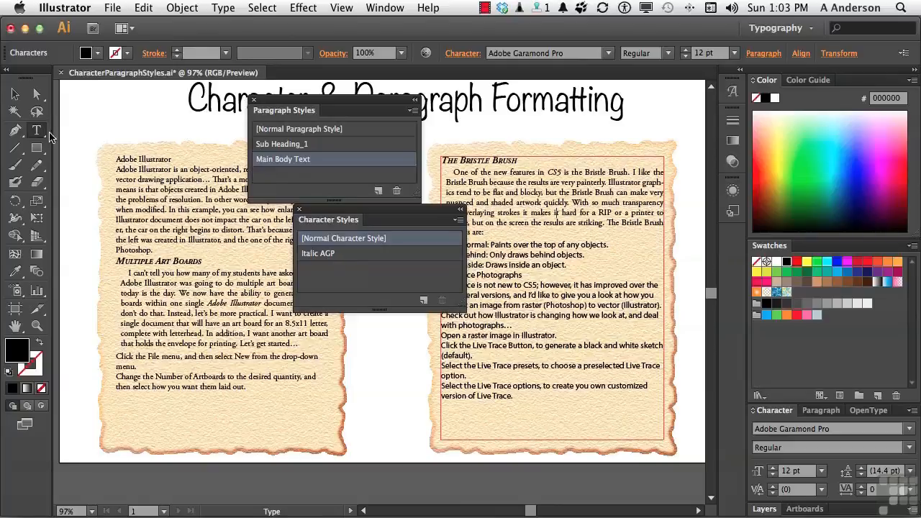
Deselect the text and change the character color of the Sub Heading_1 paragraph style to RGB Blue.
click(16, 94)
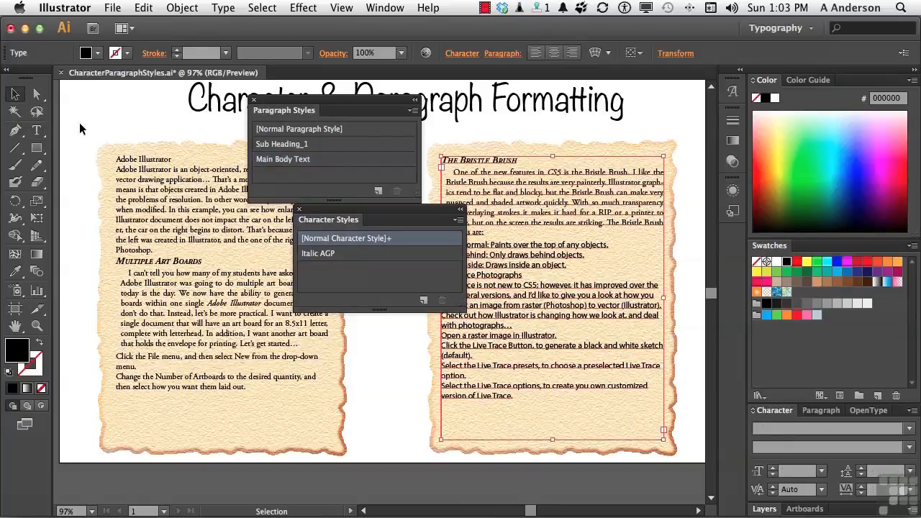
click(81, 128)
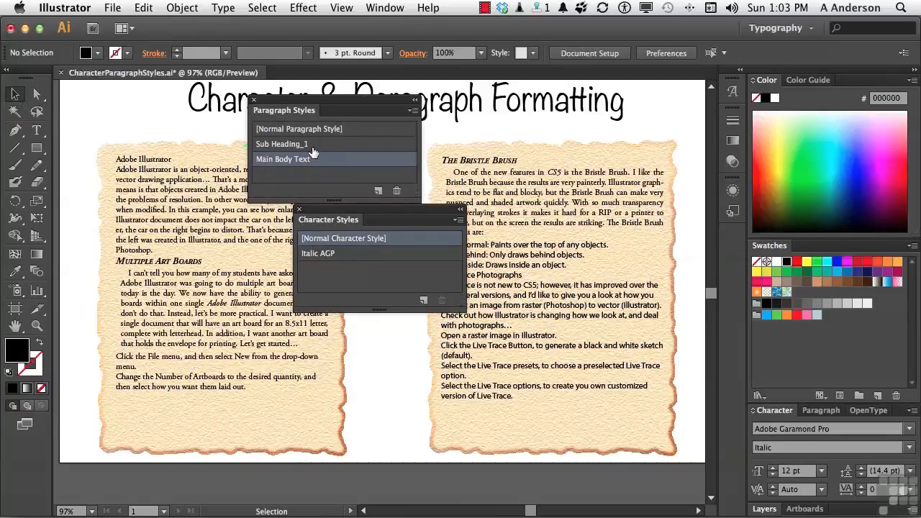
double_click(338, 145)
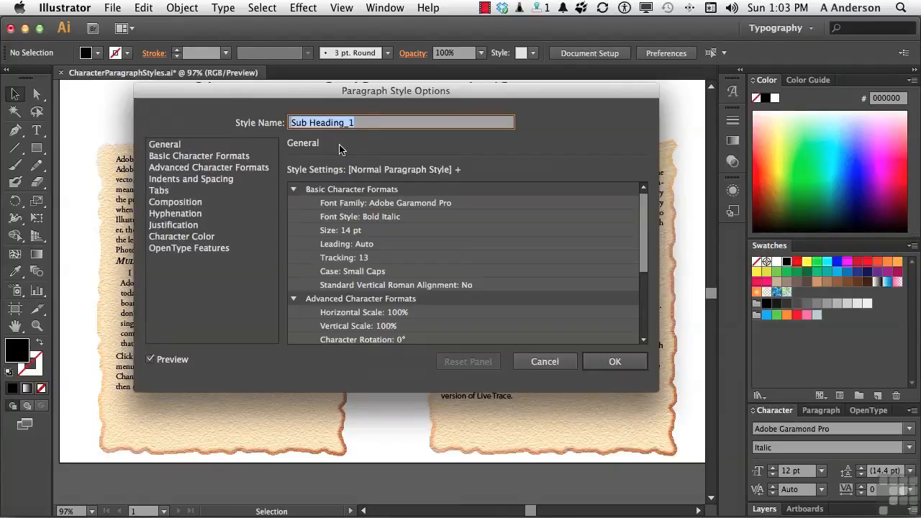
click(208, 237)
drag(218, 96, 320, 115)
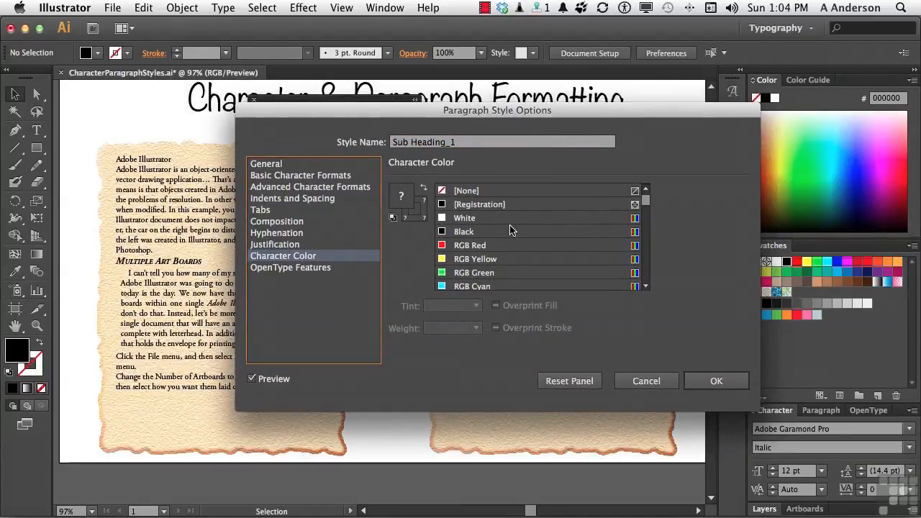
scroll(510, 229, down, 3)
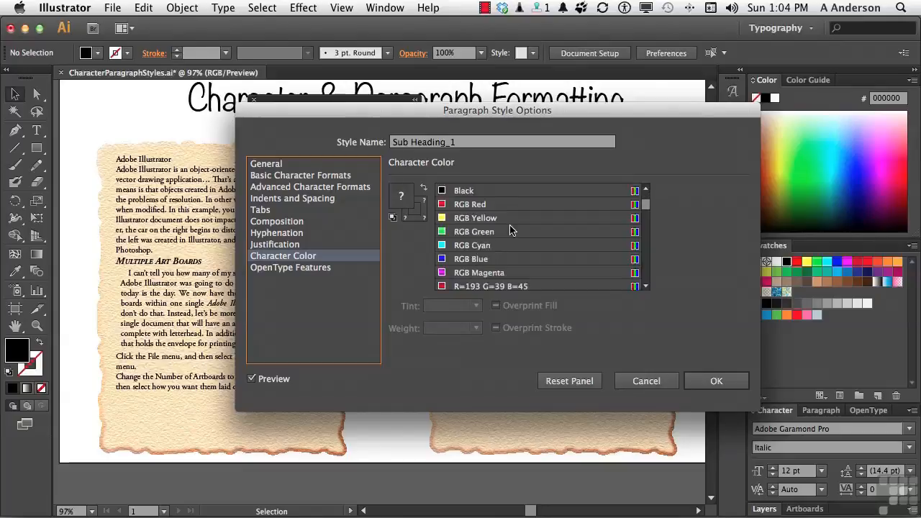
click(481, 264)
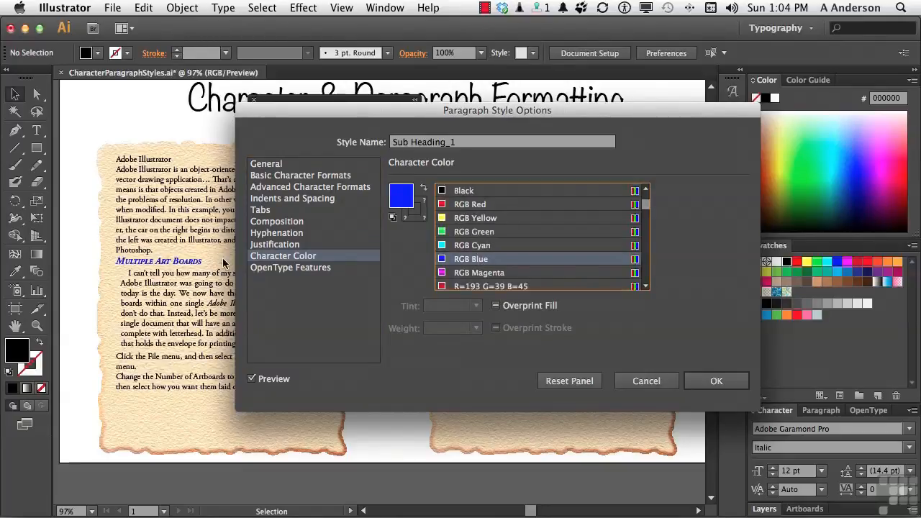
click(695, 382)
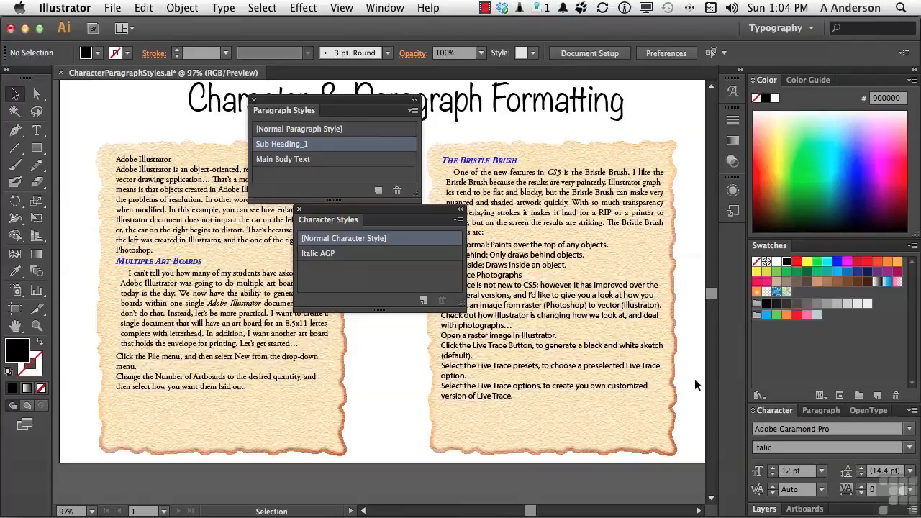
Open the additional commands for the paragraph styles.
click(414, 112)
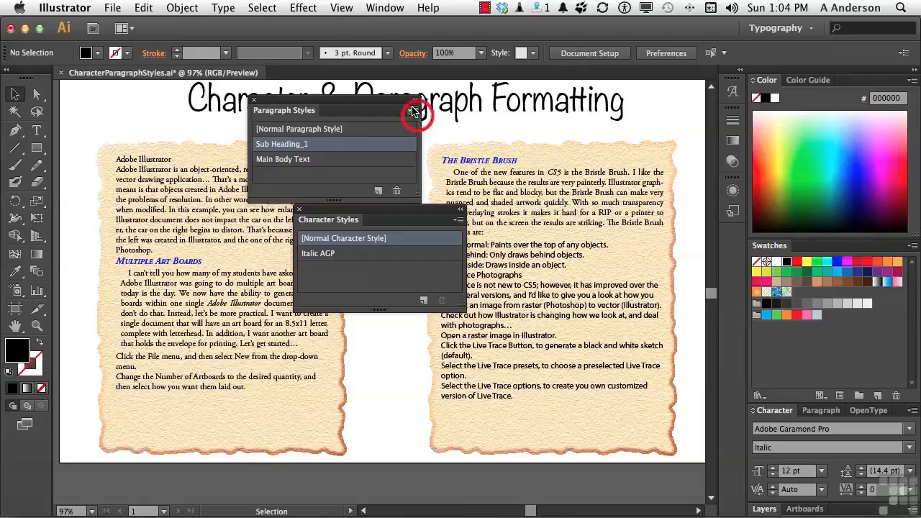